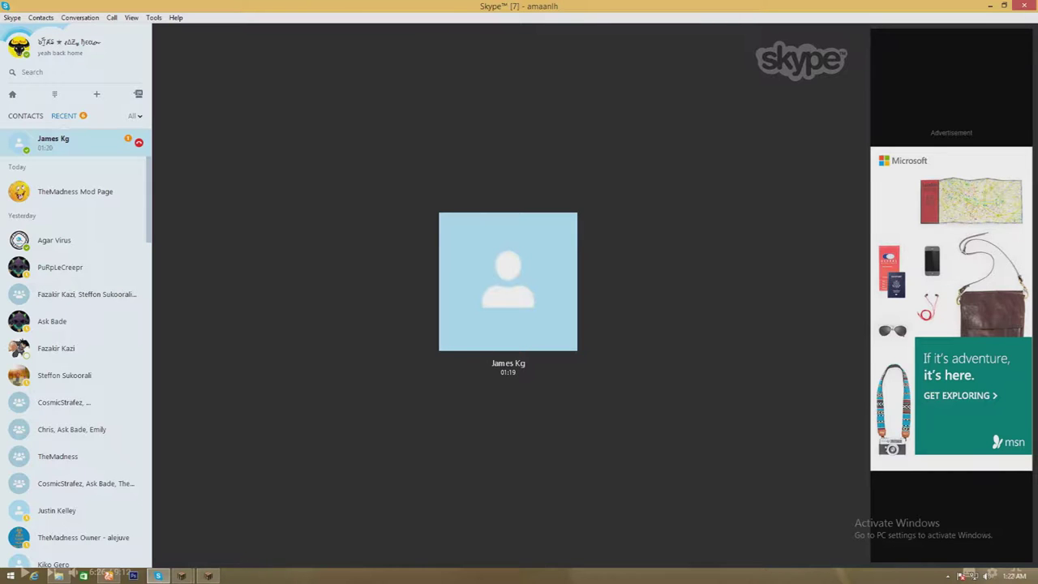
# Minimize the Skype call, close the YouTube browser, and open New Text Document (2)
pyautogui.click(990, 6)
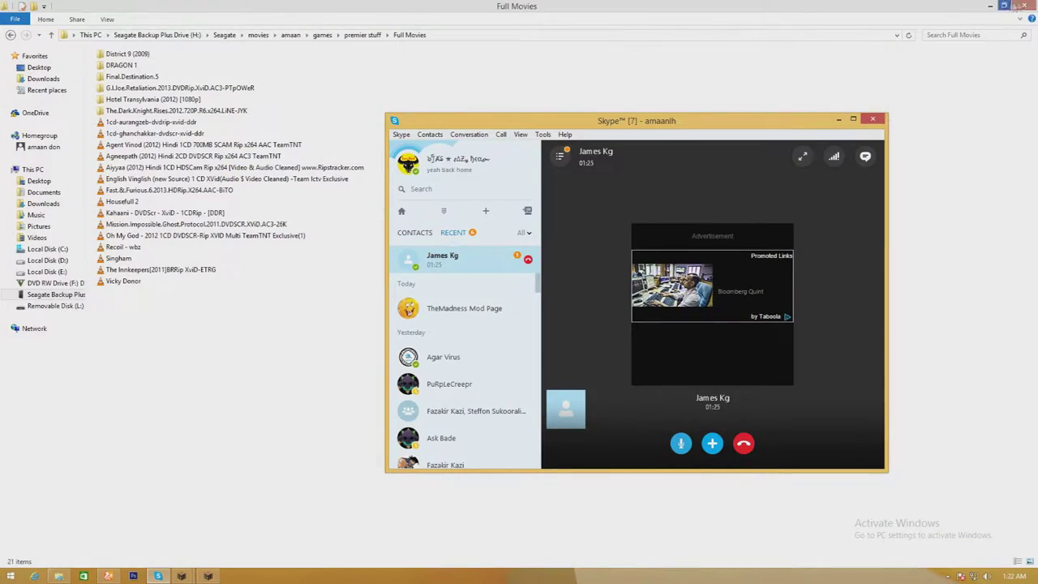
pyautogui.click(1028, 6)
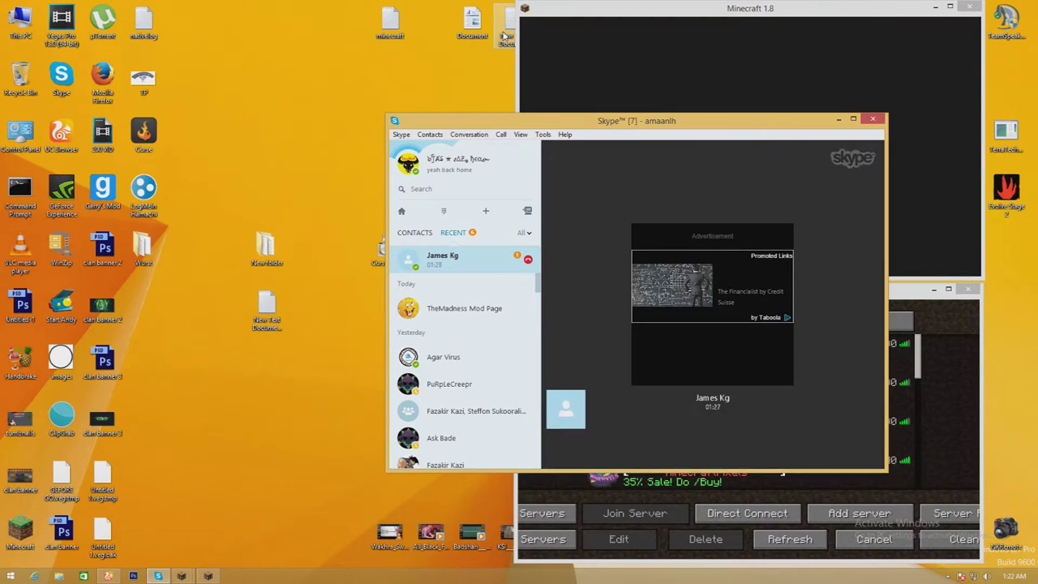
pyautogui.click(505, 35)
pyautogui.doubleClick(505, 34)
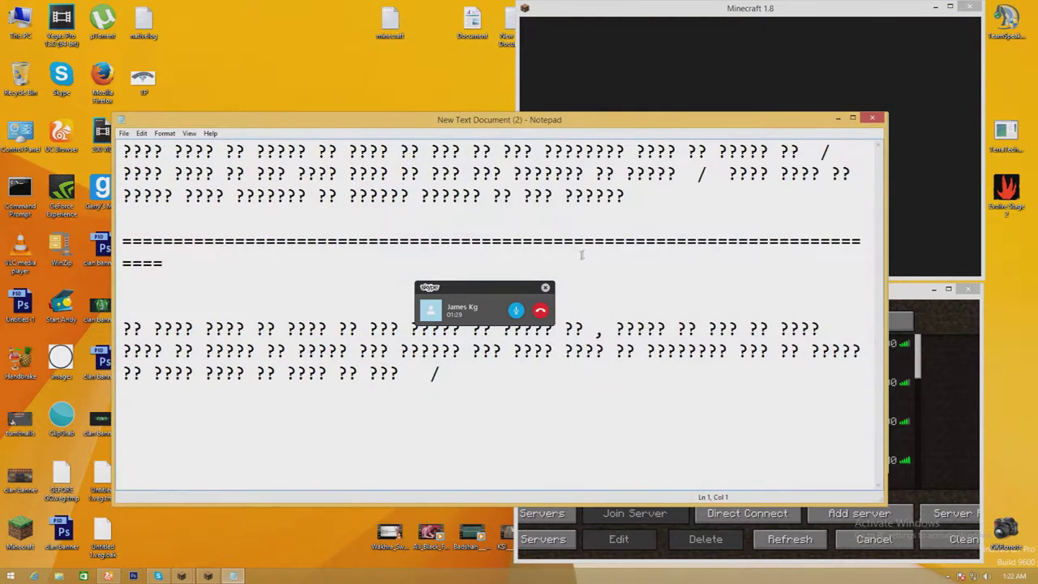
# Close that document, move Minecraft aside, and open another desktop text document to a line's end
pyautogui.click(872, 120)
pyautogui.moveTo(779, 12); pyautogui.dragTo(721, 108)
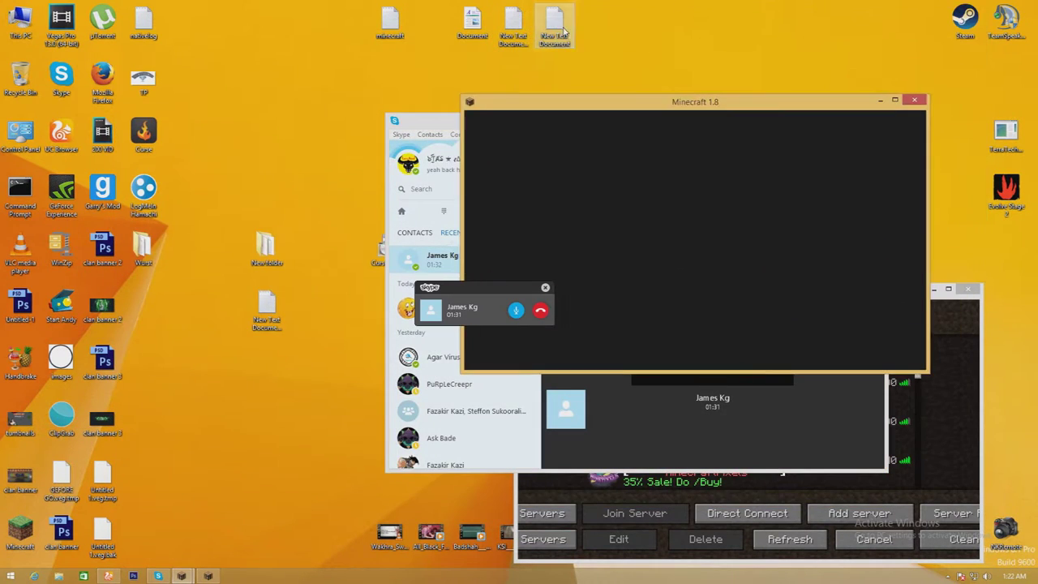
pyautogui.doubleClick(555, 24)
pyautogui.click(656, 240)
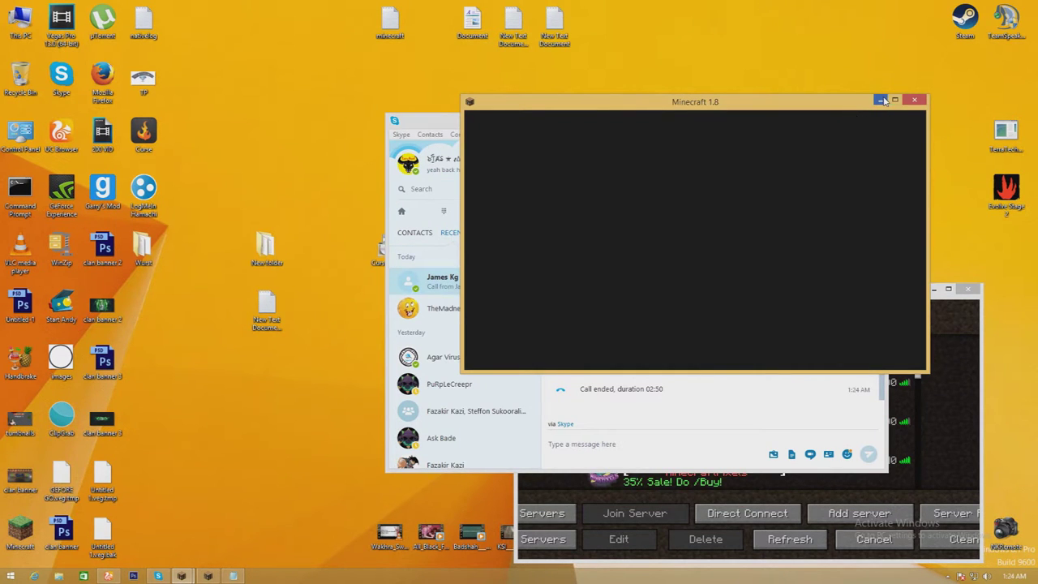
pyautogui.click(885, 101)
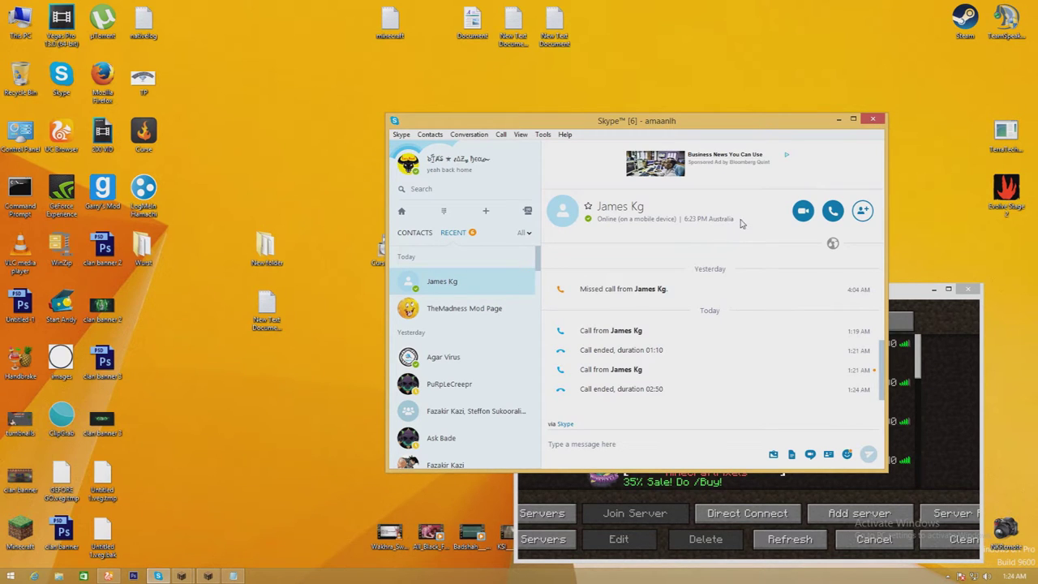
pyautogui.scroll(2, 625, 311)
pyautogui.scroll(1, 624, 312)
pyautogui.scroll(1, 625, 311)
pyautogui.scroll(1, 625, 311)
pyautogui.scroll(-1, 625, 311)
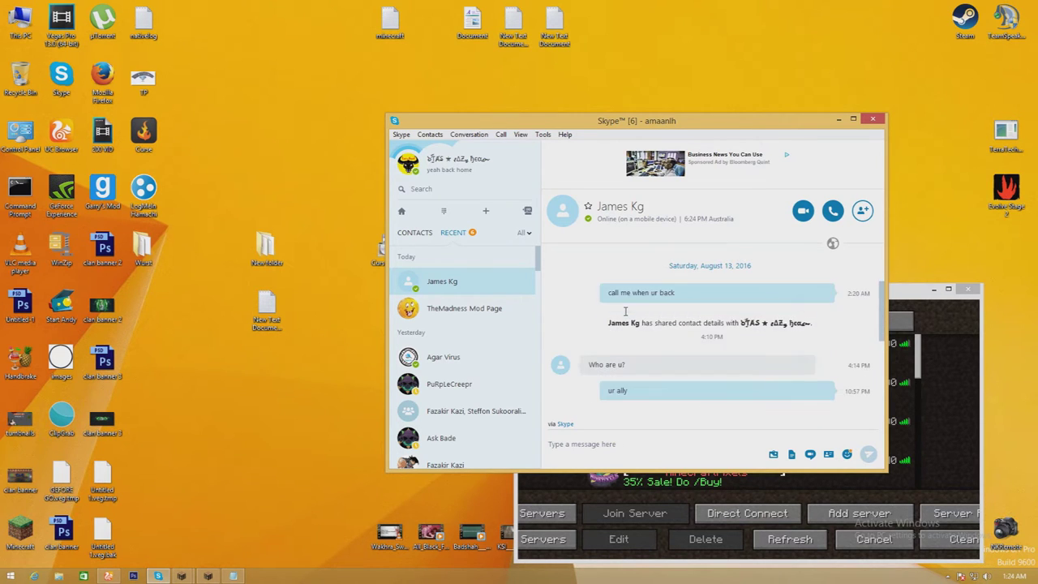
pyautogui.scroll(-1, 626, 312)
pyautogui.scroll(-1, 626, 312)
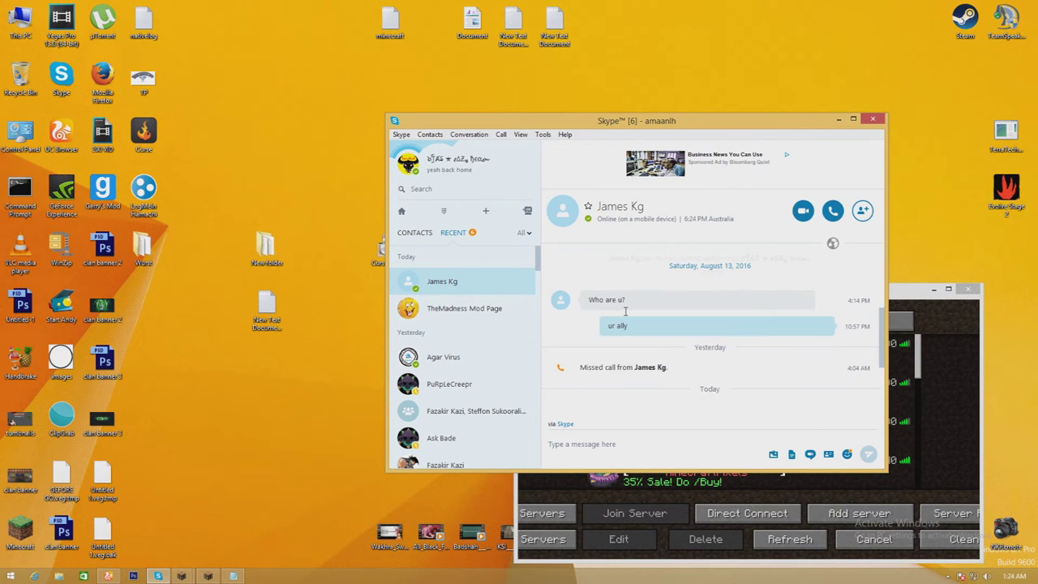